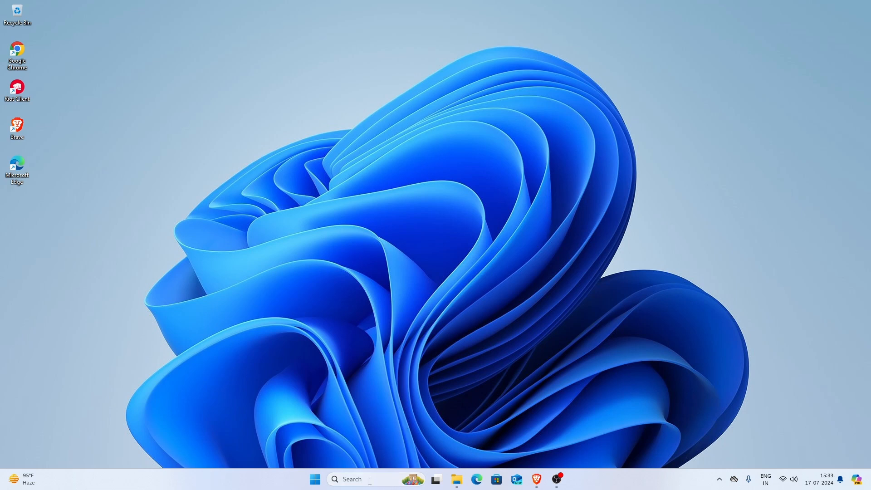
Find Google Chrome through the Windows search and open it
left_click(384, 480)
type("ch")
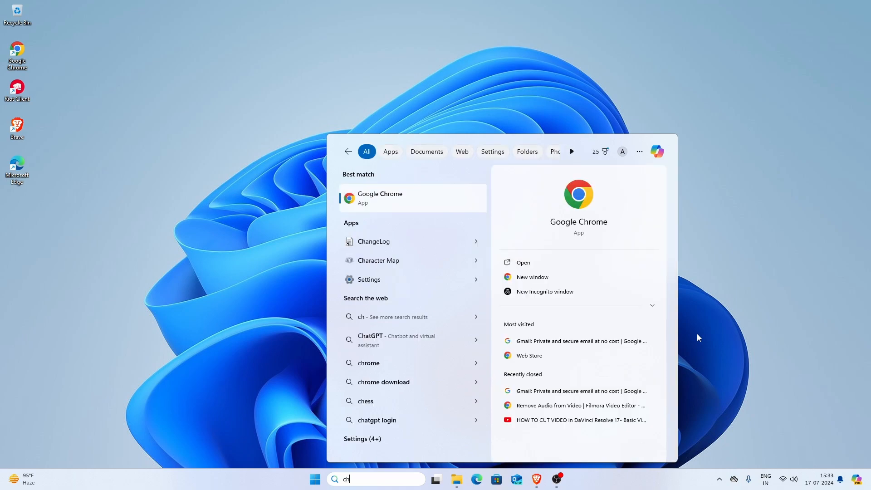
type("rome")
key("Return")
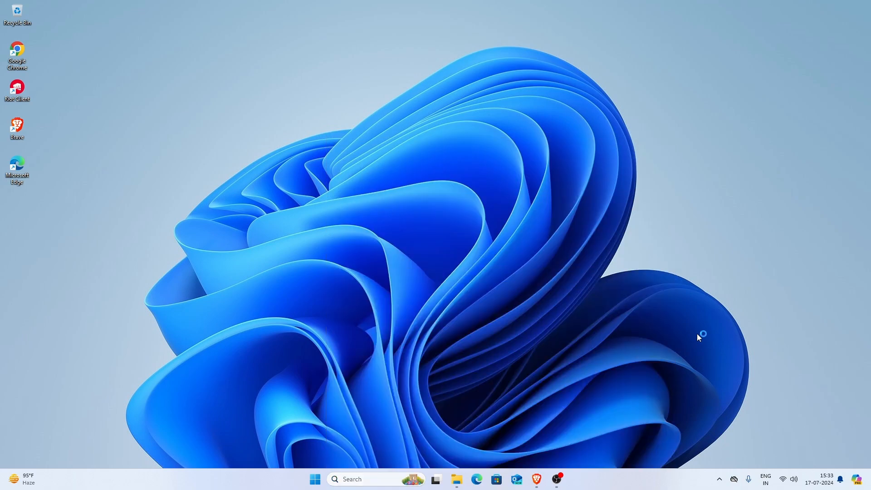
Search the web for "sql server" and open Microsoft's SQL Server Downloads page
left_click(196, 29)
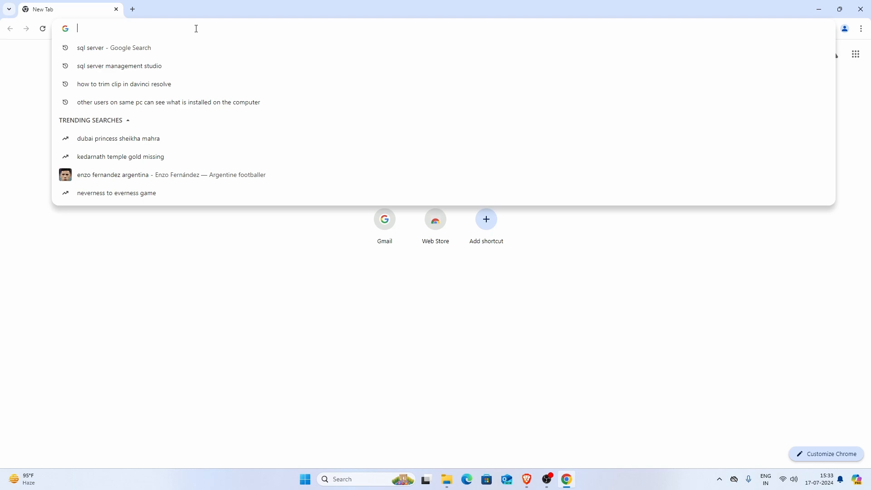
type("sql server")
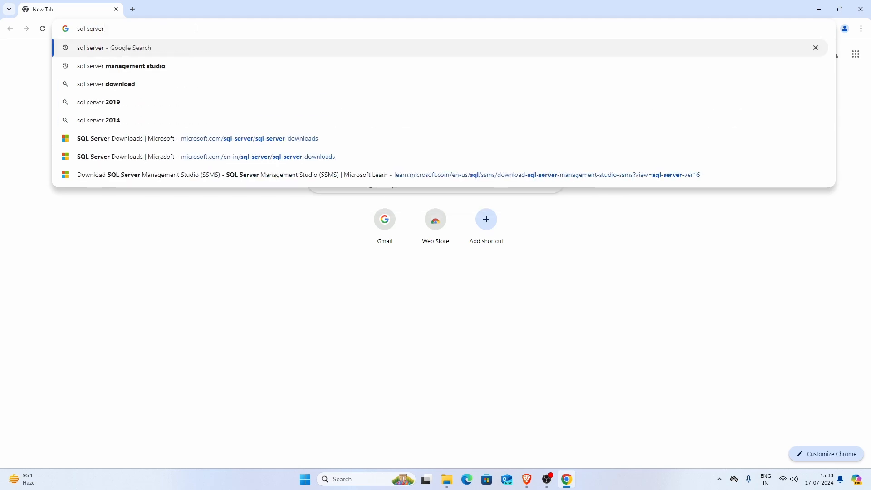
key("Return")
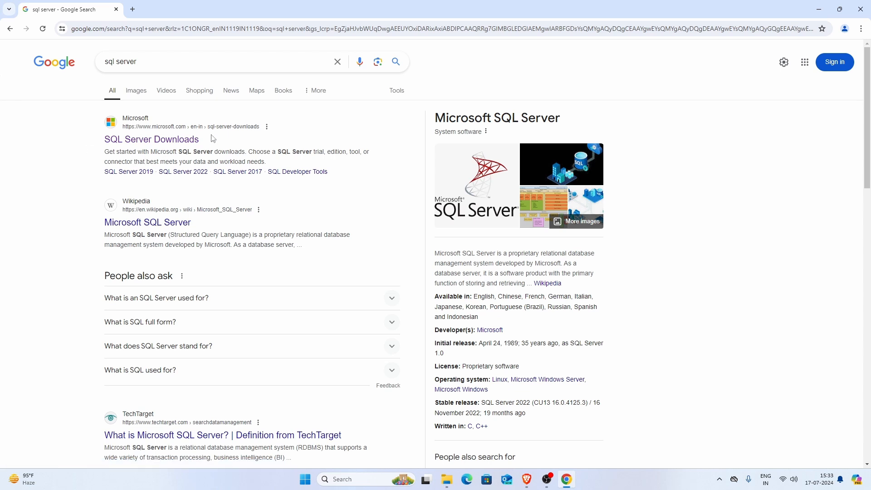
left_click(137, 141)
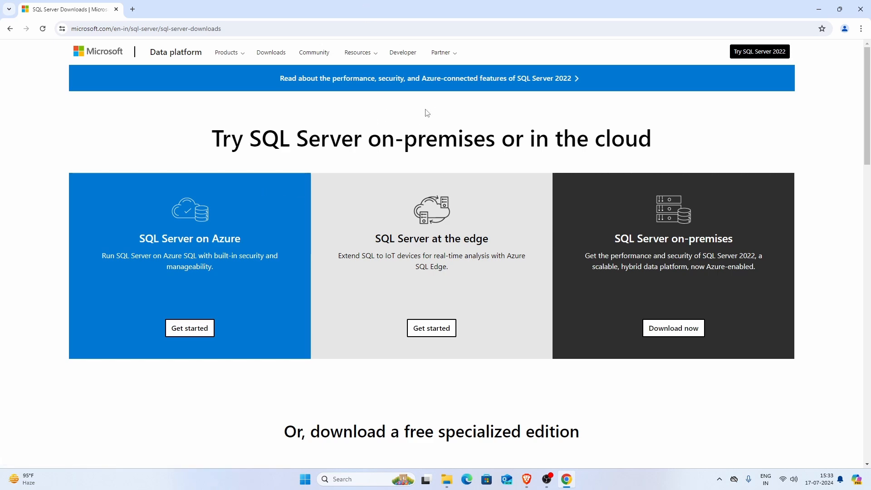
Download the free SQL Server 2022 Developer edition installer from the specialized editions section
scroll(366, 109, "down", 2)
scroll(366, 109, "down", 5)
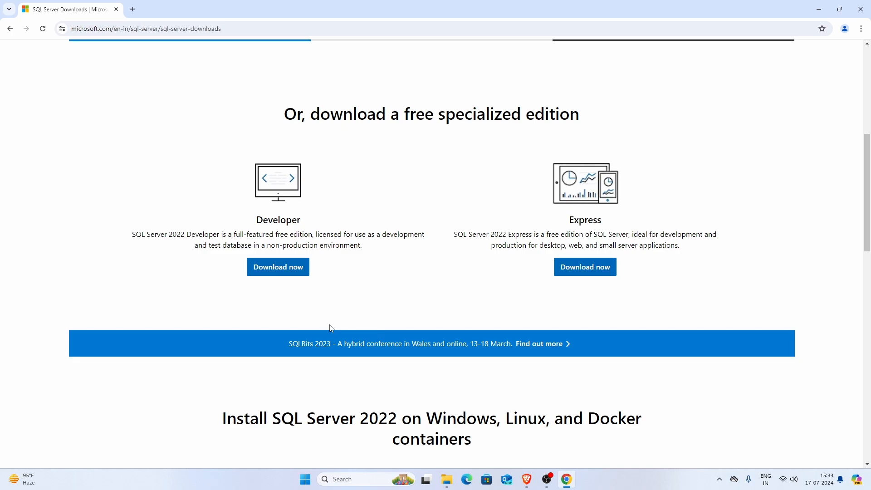
scroll(336, 324, "up", 3)
scroll(361, 304, "up", 4)
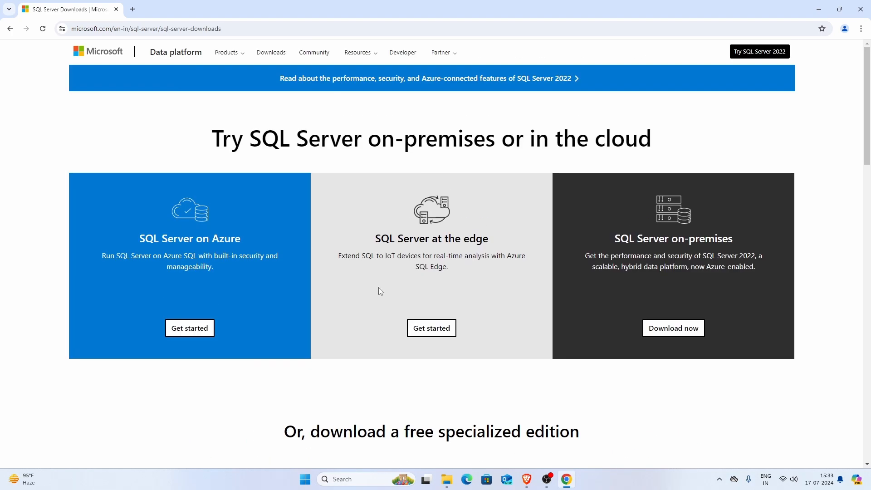
scroll(400, 227, "down", 5)
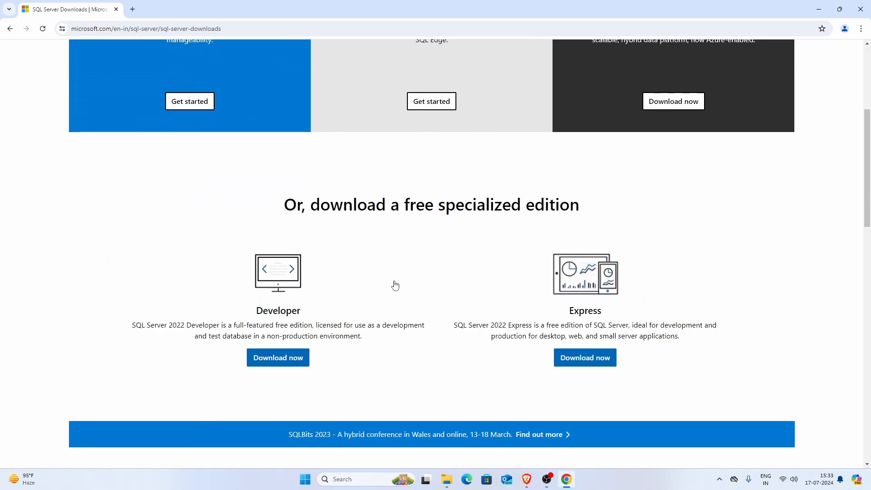
left_click(273, 361)
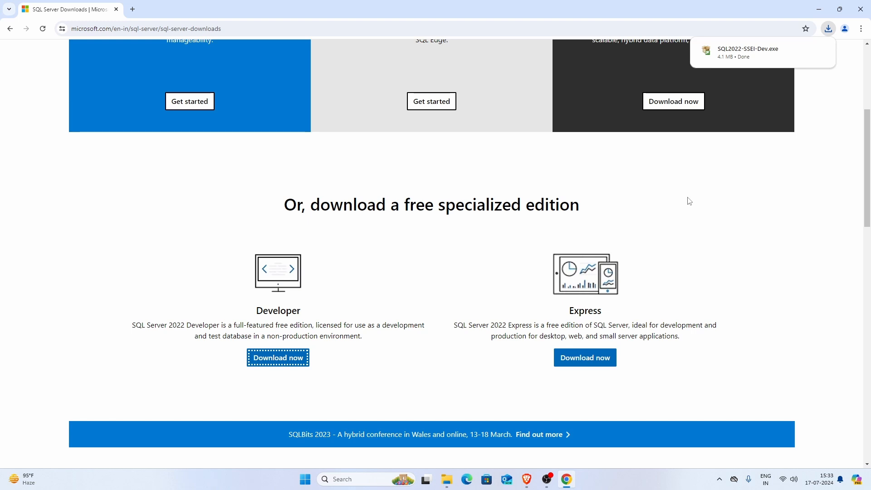
Run the downloaded SQL2022-SSEI-Dev.exe installer and minimize the browser window
mouse_move(742, 60)
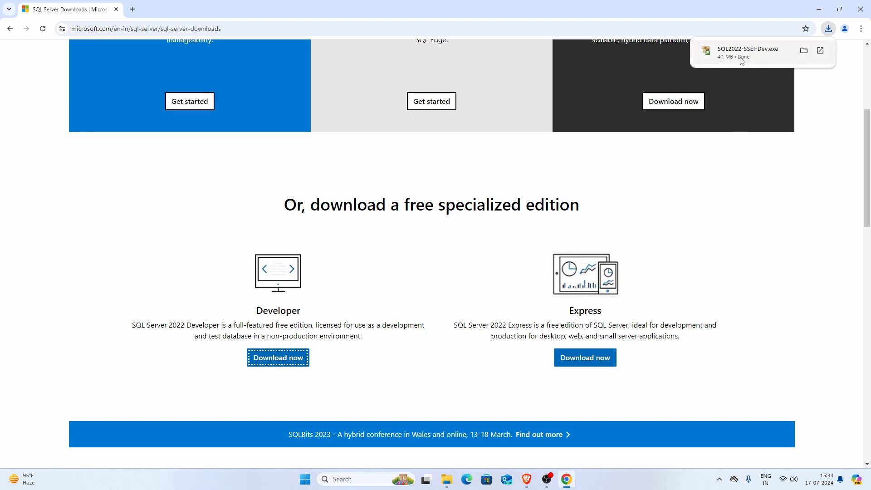
left_click(738, 51)
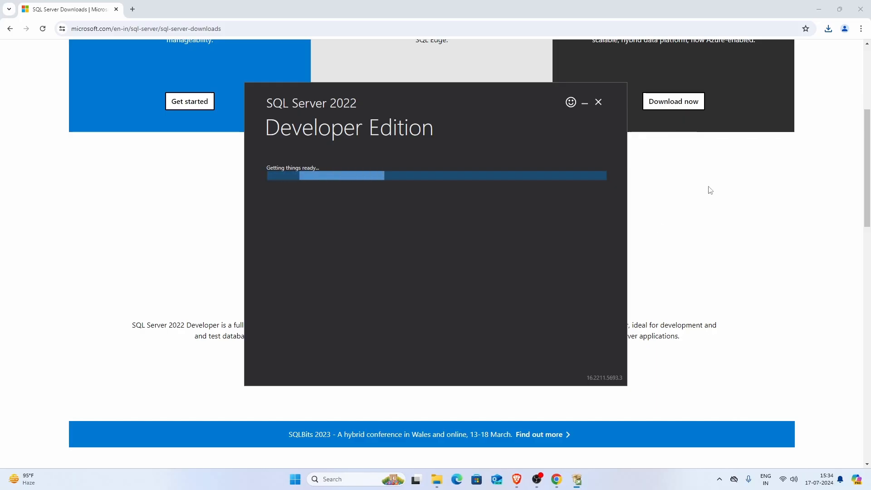
left_click(820, 6)
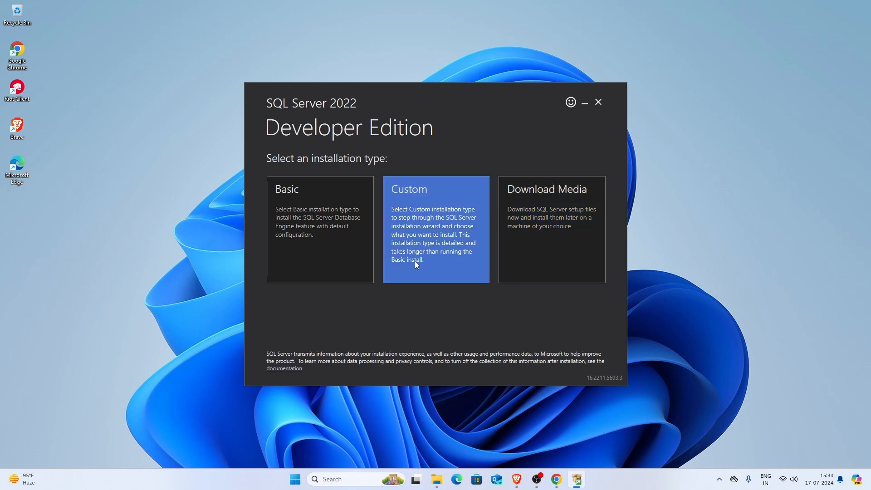
Choose the Basic installation type and accept the Microsoft SQL Server license terms
left_click(318, 211)
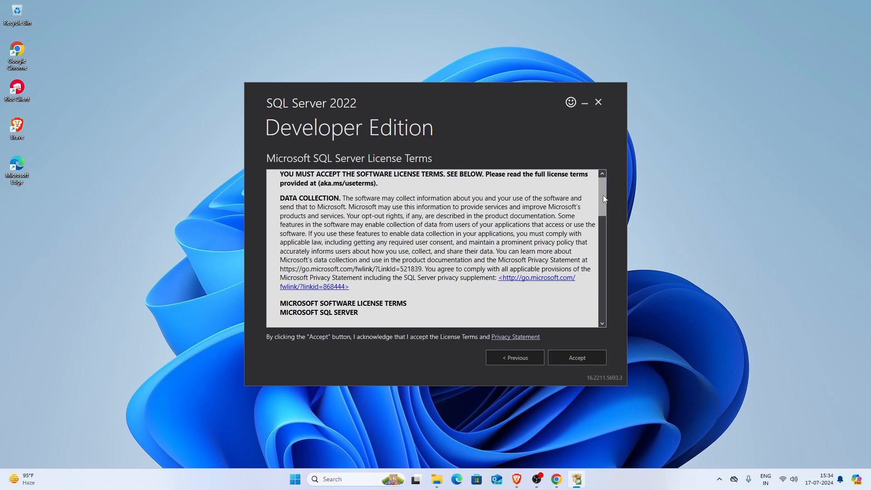
left_click_drag(604, 196, 607, 317)
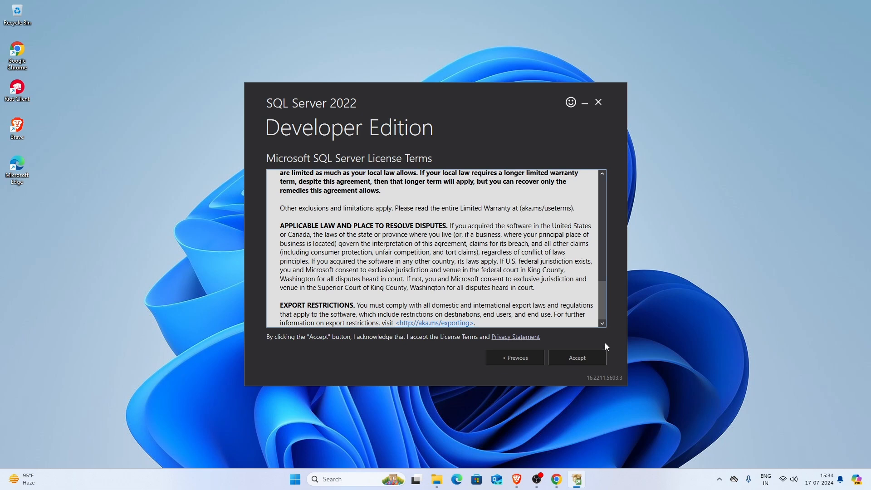
left_click(581, 359)
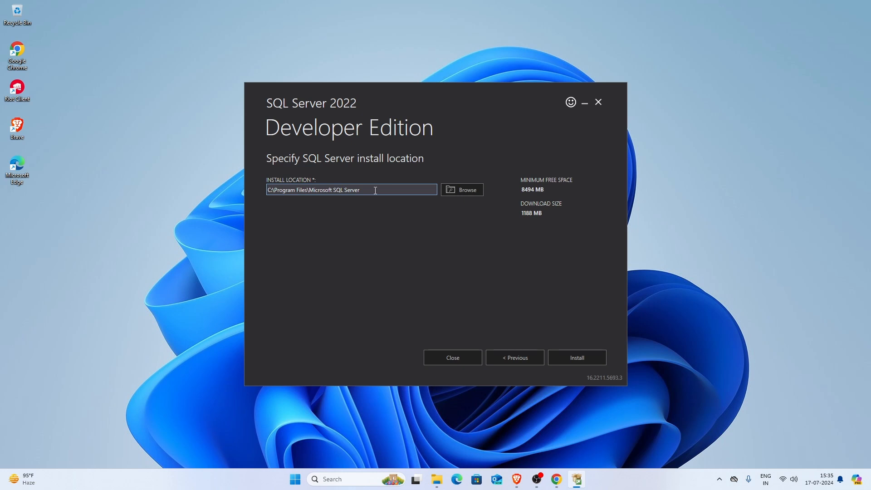
Check the space requirements, keep the install location C:\Program Files\Microsoft SQL Server, and start the installation
left_click_drag(375, 190, 272, 191)
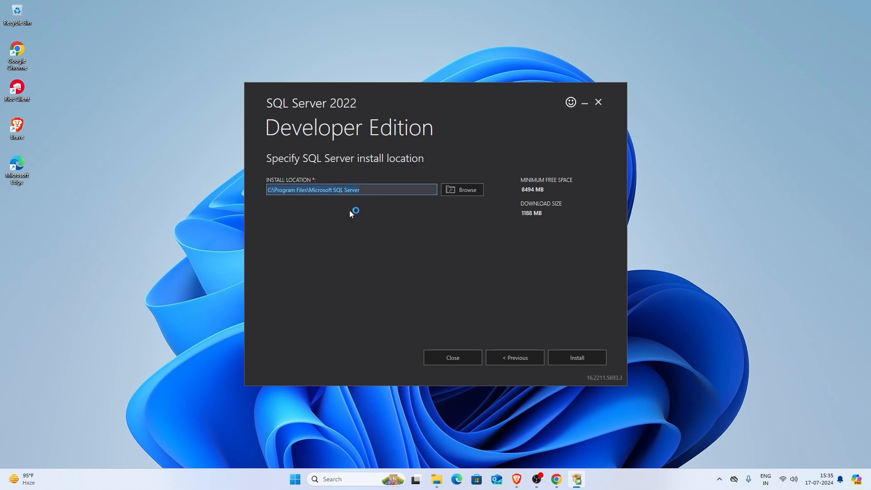
left_click(364, 190)
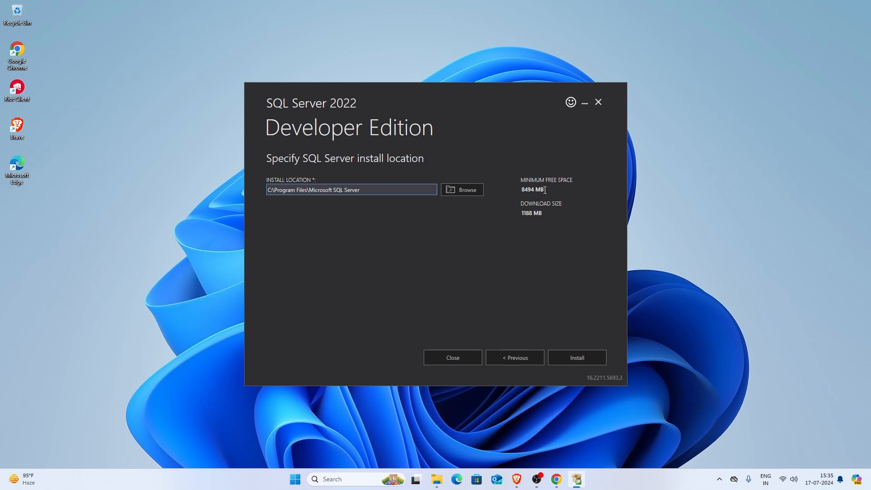
left_click_drag(545, 190, 522, 190)
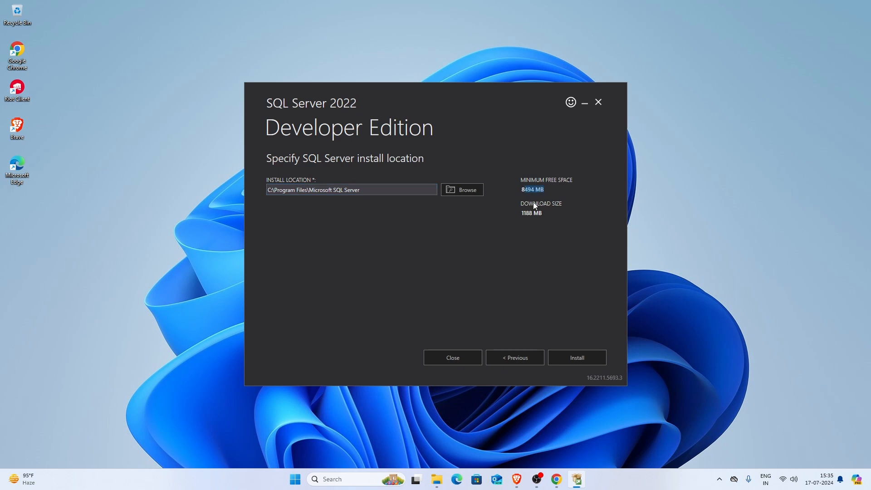
left_click(547, 213)
left_click_drag(548, 215, 521, 216)
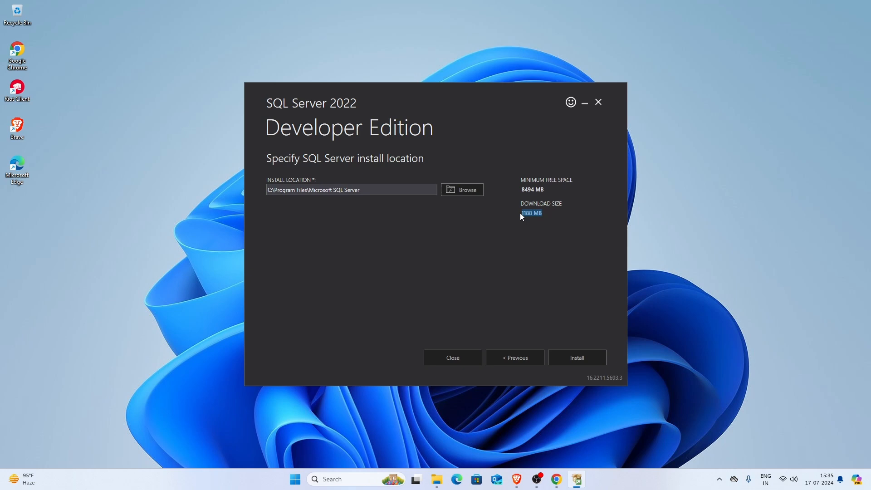
left_click(549, 213)
left_click(581, 361)
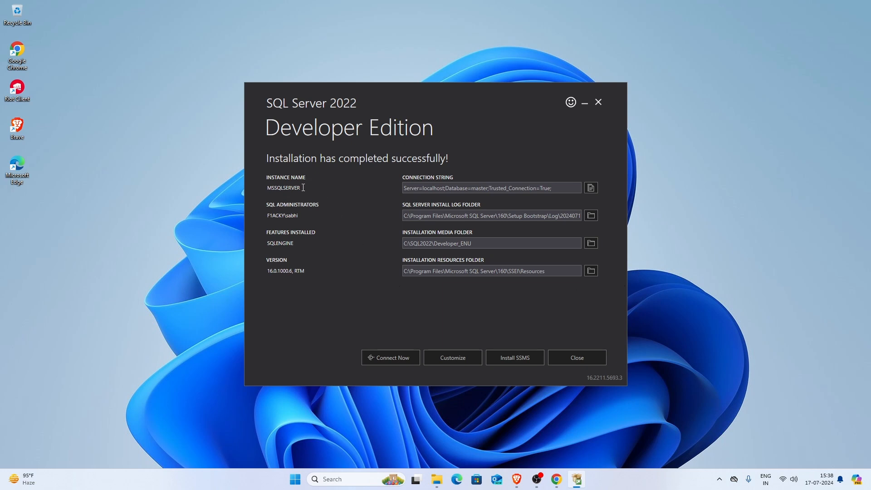
Examine the instance name, connection string, SQL administrators and installed features in the completed installation's summary
left_click_drag(302, 187, 268, 188)
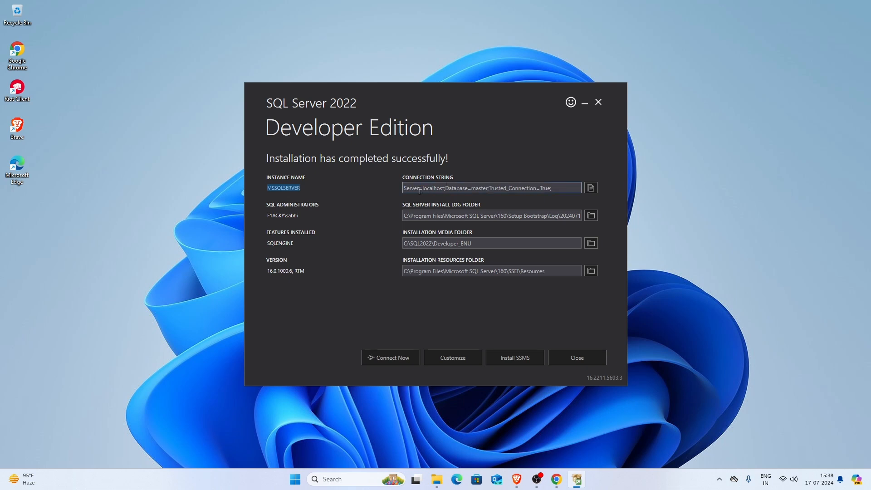
left_click_drag(420, 189, 404, 190)
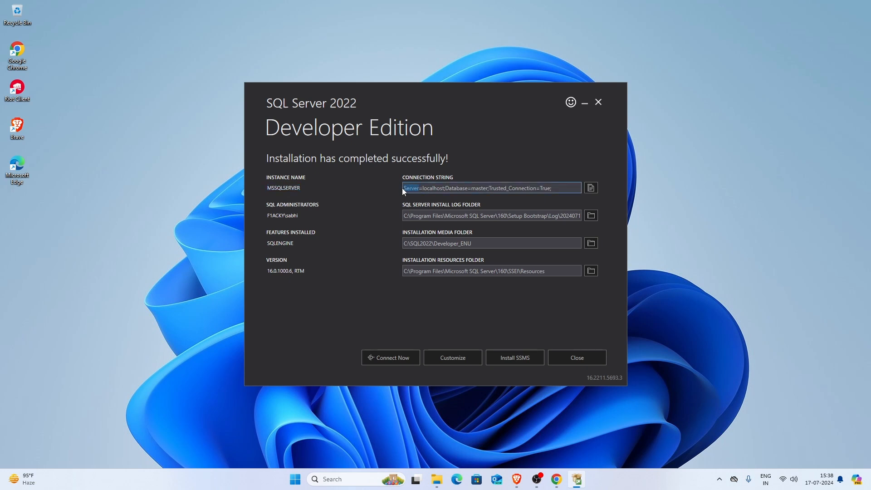
double_click(436, 189)
double_click(456, 190)
double_click(480, 189)
left_click(515, 191)
double_click(517, 190)
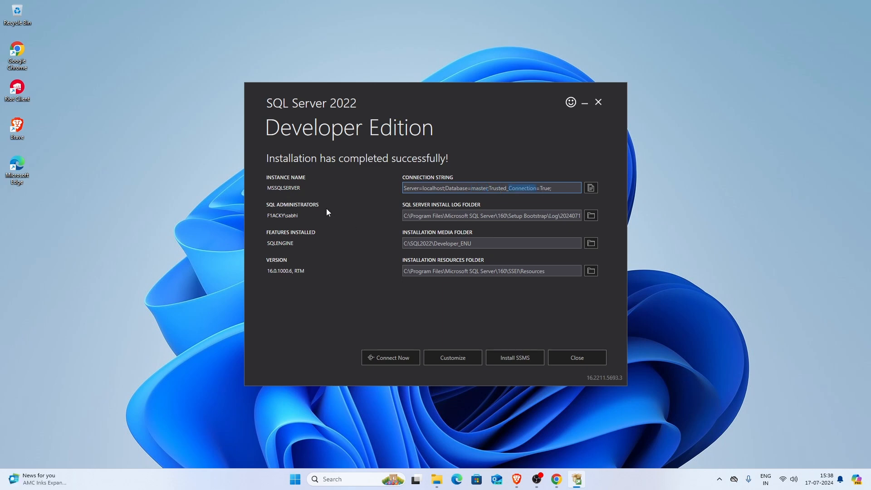
left_click_drag(320, 205, 265, 216)
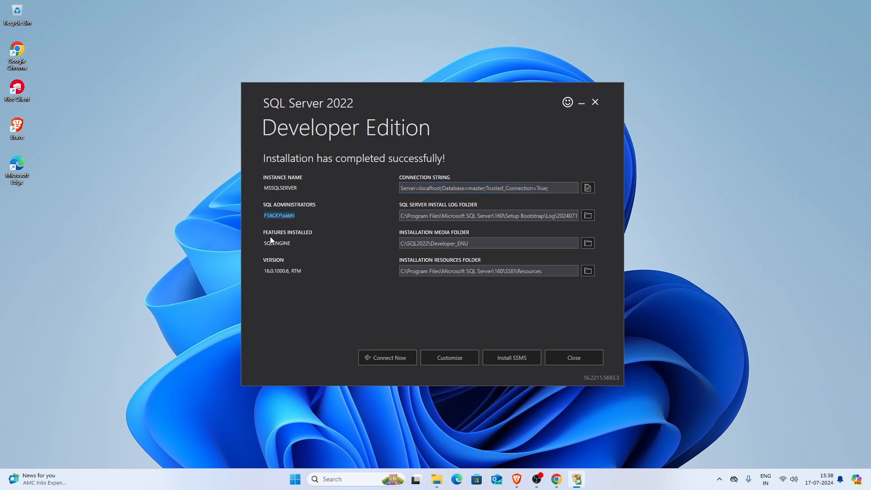
left_click_drag(292, 244, 263, 243)
Switch to Chrome, search for "sql server management studio" in a new tab, and open Microsoft's SSMS download page
left_click(556, 479)
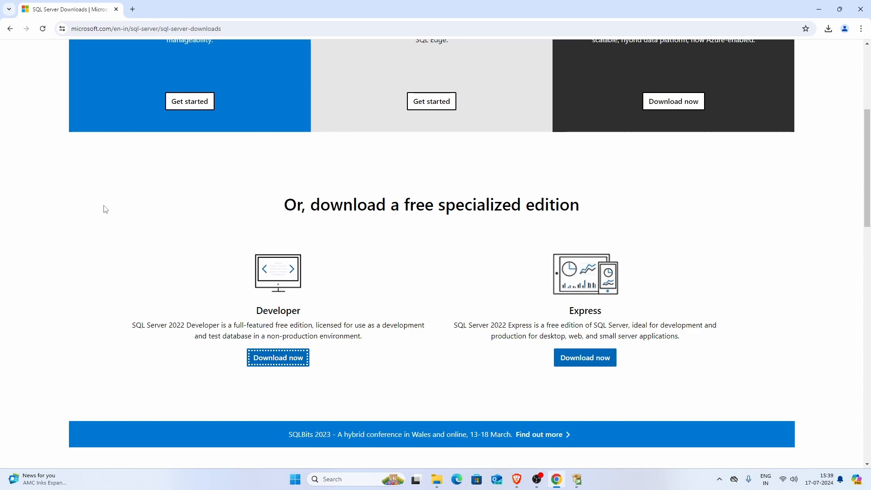
left_click(133, 9)
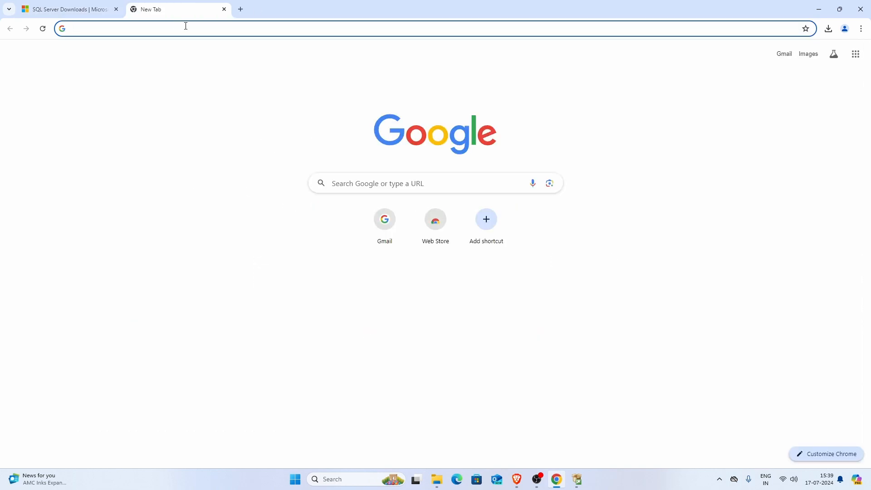
type("sql server man")
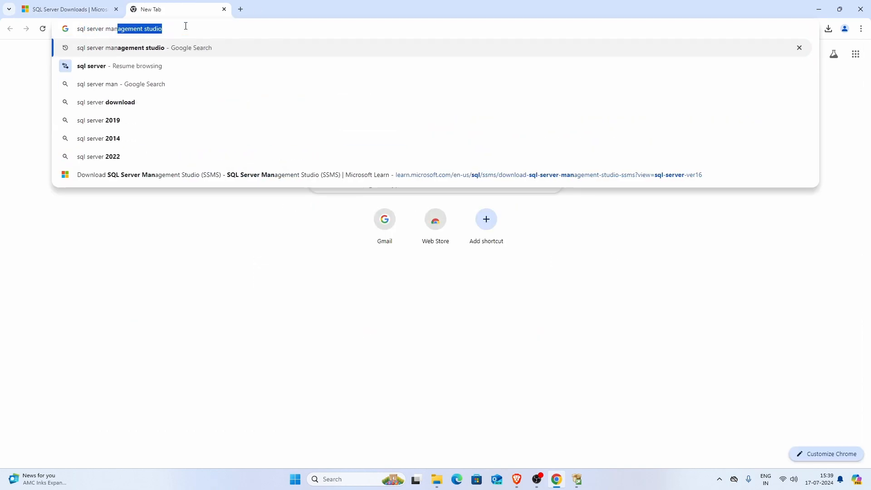
type("agement studio")
key("Return")
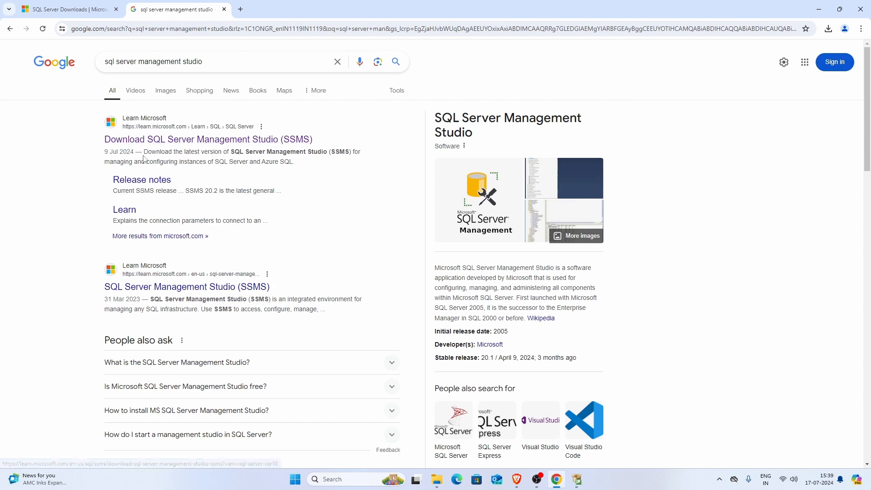
left_click(119, 143)
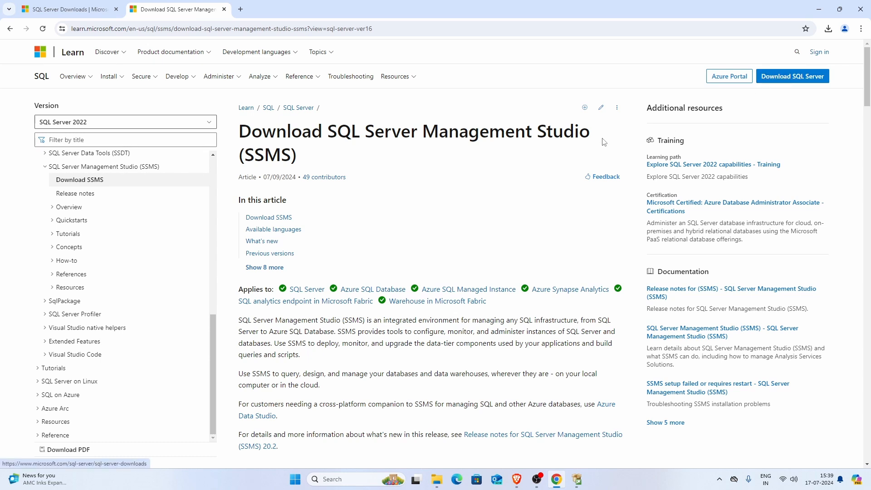
Download the SQL Server Management Studio (SSMS) 20.2 installer, check its download progress, and minimize the browser
scroll(535, 132, "down", 6)
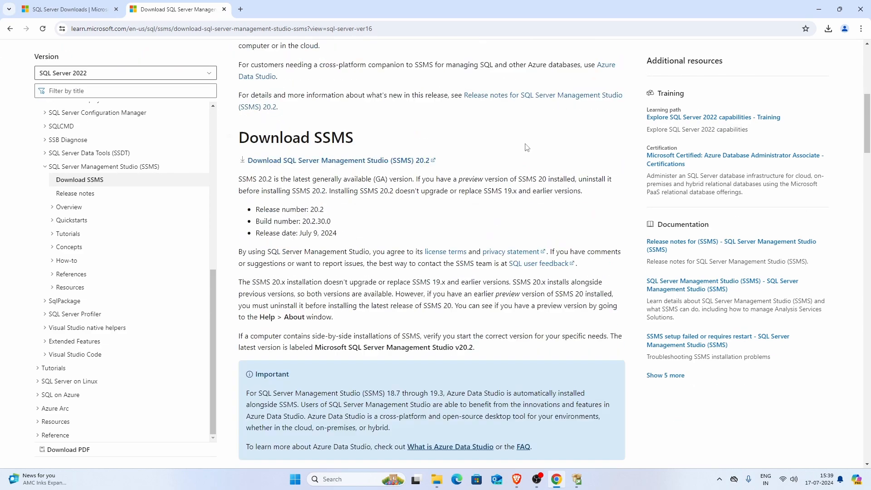
scroll(471, 161, "up", 1)
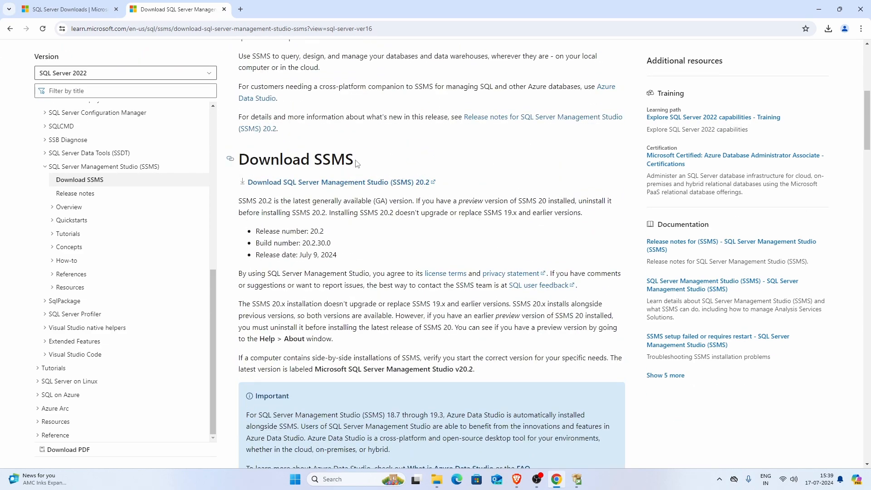
left_click_drag(356, 164, 238, 162)
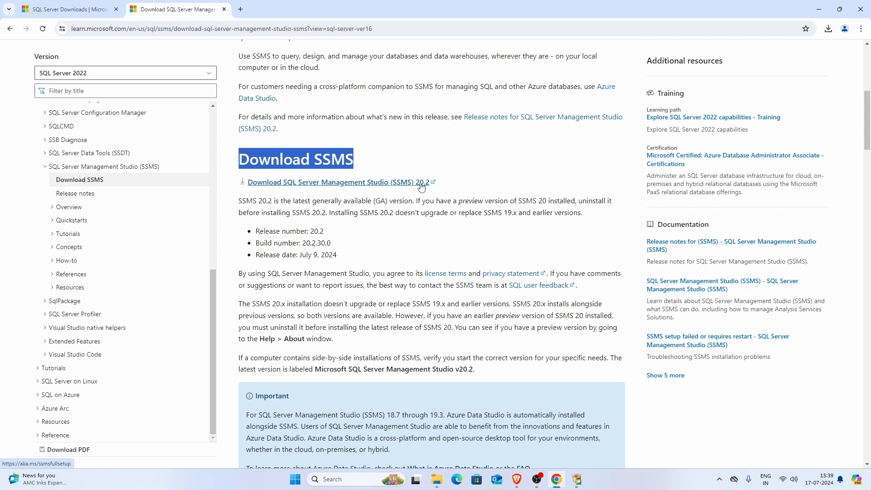
left_click(451, 186)
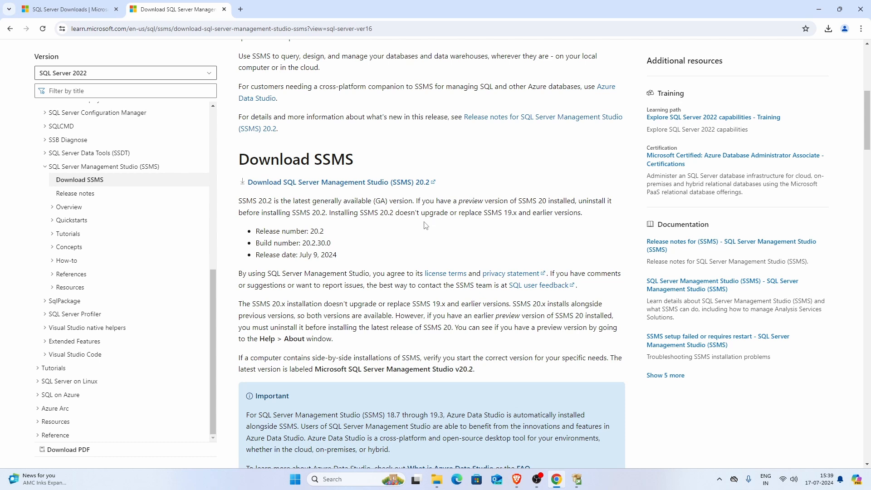
left_click(259, 186)
left_click(829, 29)
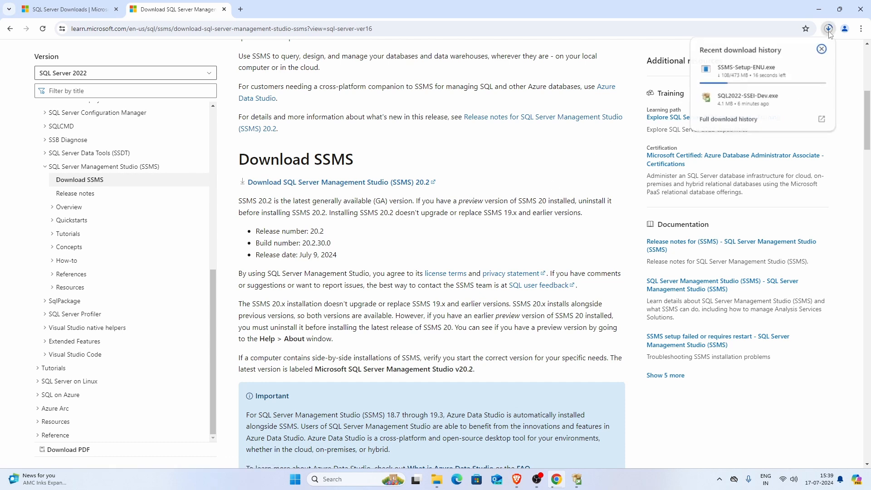
left_click(818, 9)
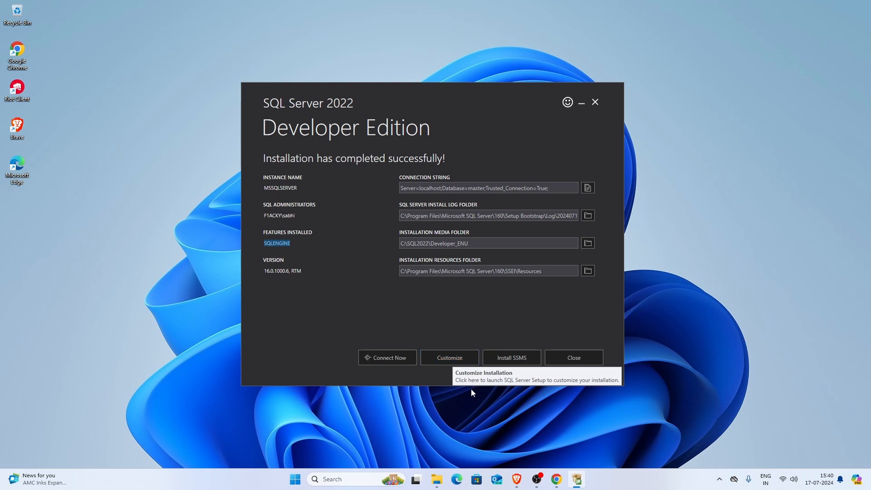
Return to Chrome, launch the downloaded SSMS-Setup-ENU.exe installer, and minimize the browser
left_click(555, 483)
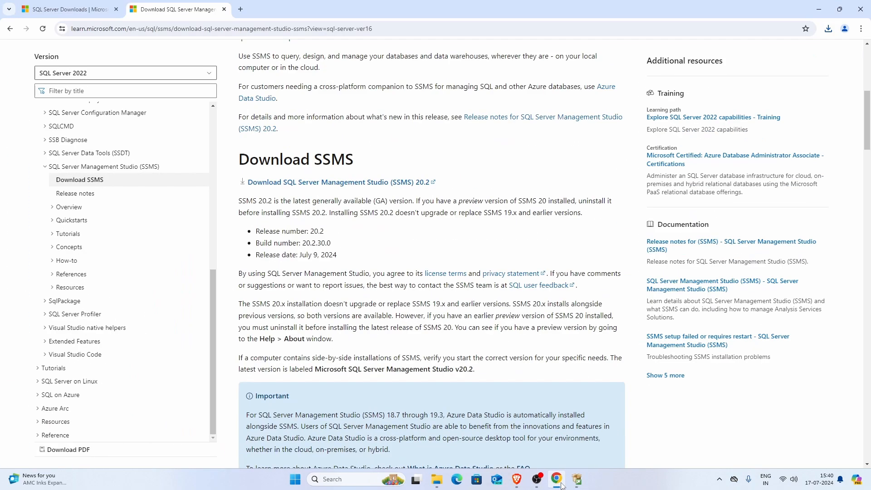
left_click(830, 29)
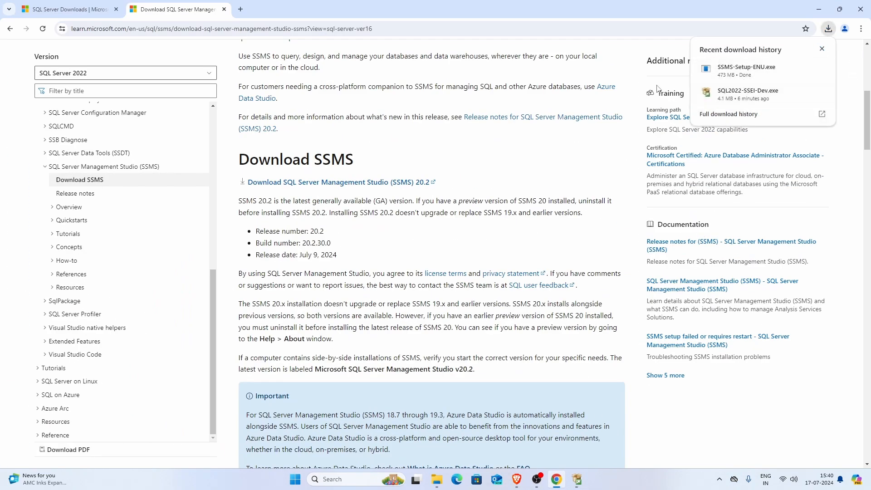
mouse_move(745, 72)
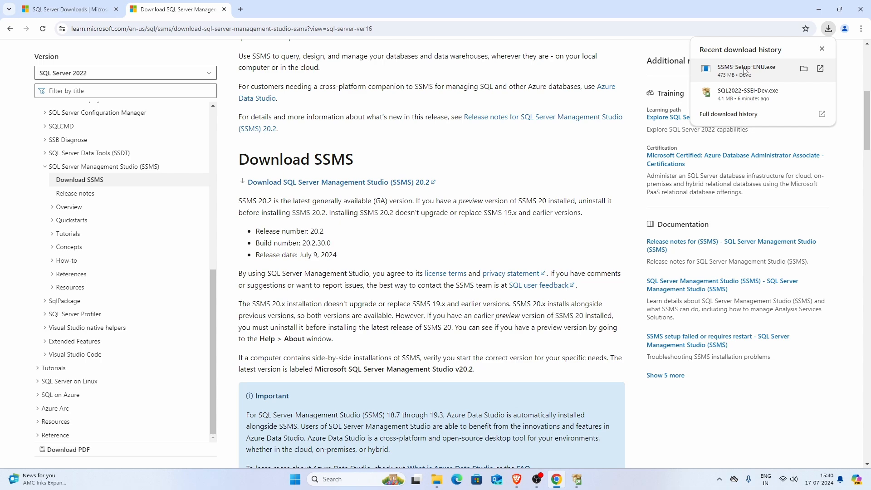
left_click(745, 72)
left_click(819, 9)
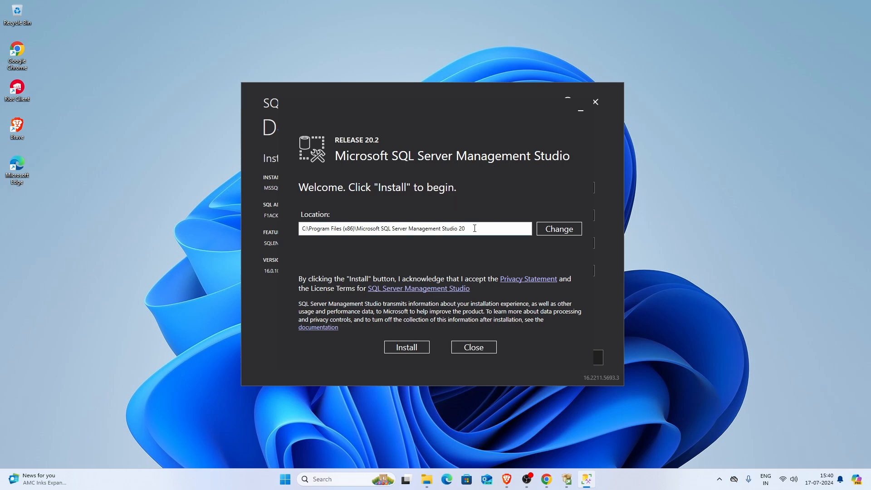
Install SSMS 20.2 in the default location C:\Program Files (x86)\Microsoft SQL Server Management Studio 20, and close the completed setup
left_click_drag(475, 228, 304, 225)
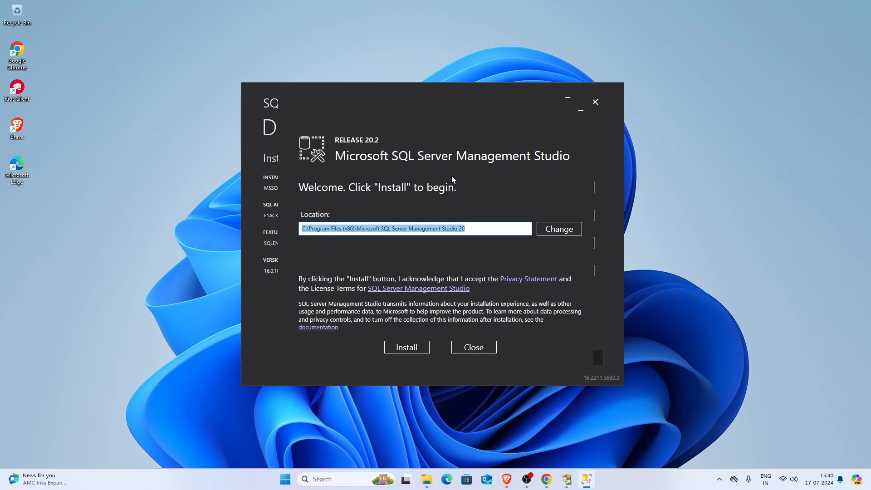
left_click(473, 229)
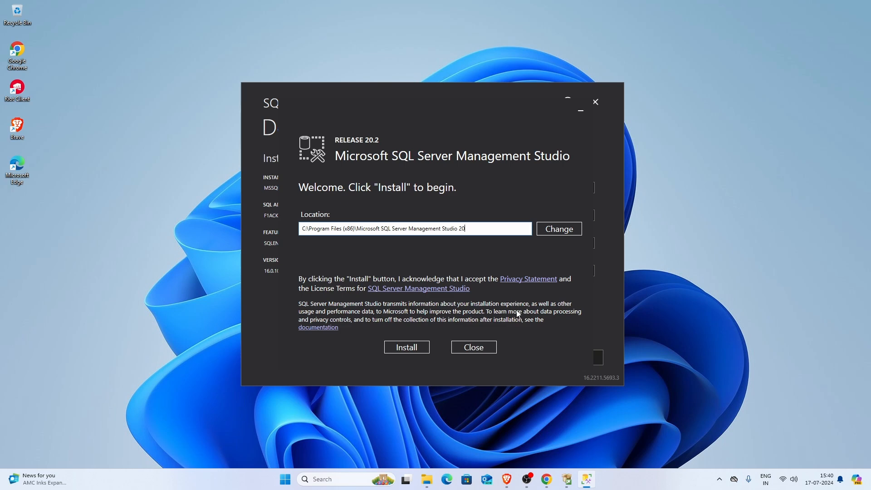
left_click(407, 348)
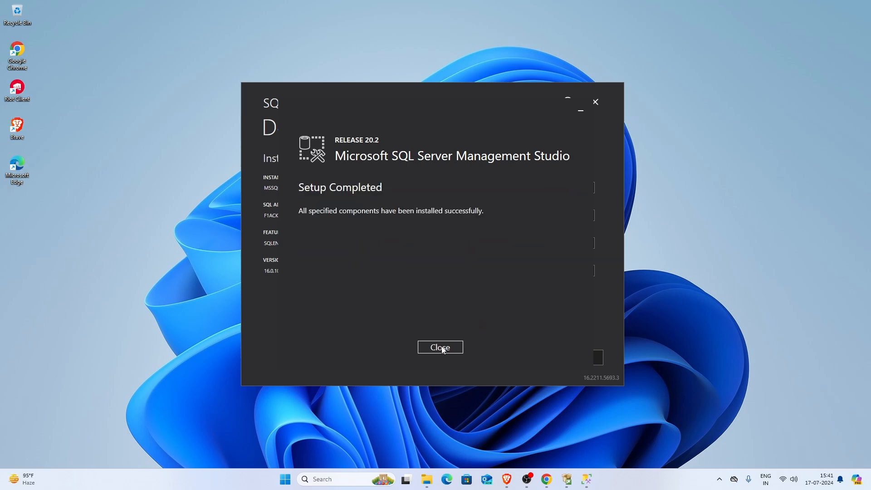
left_click(441, 348)
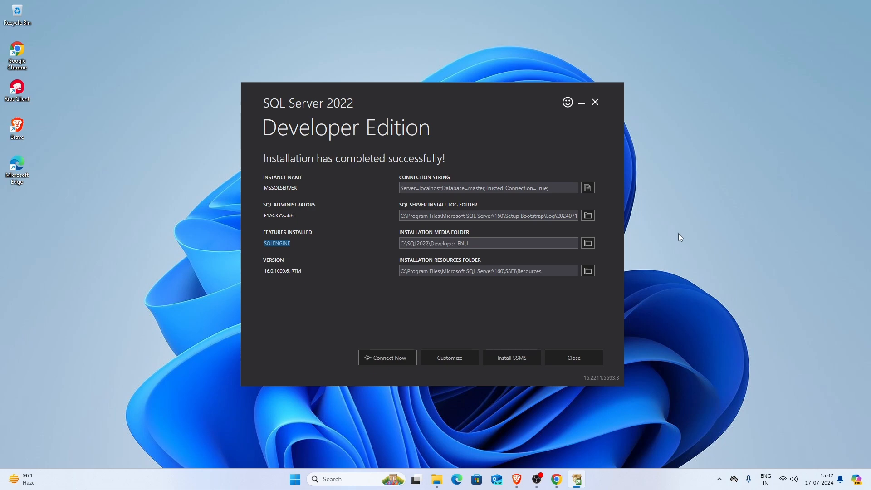
Search Windows for "ssms" and open SQL Server Management Studio 20
left_click(349, 480)
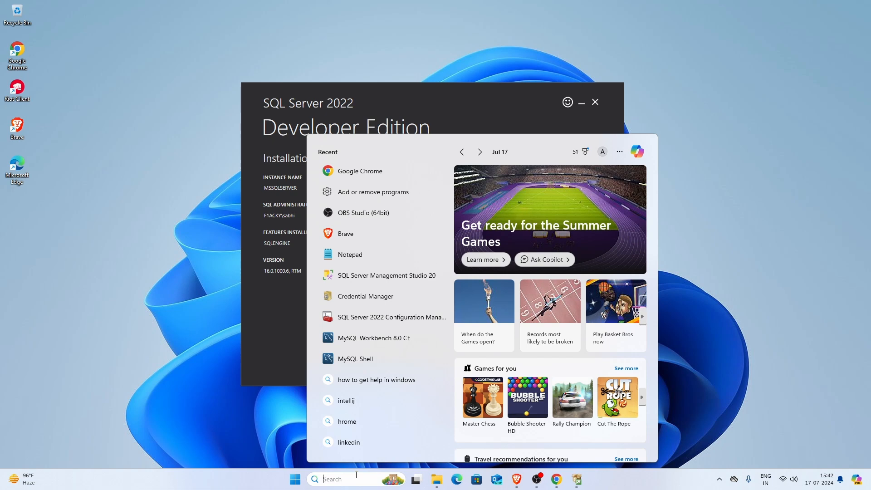
type("ssms")
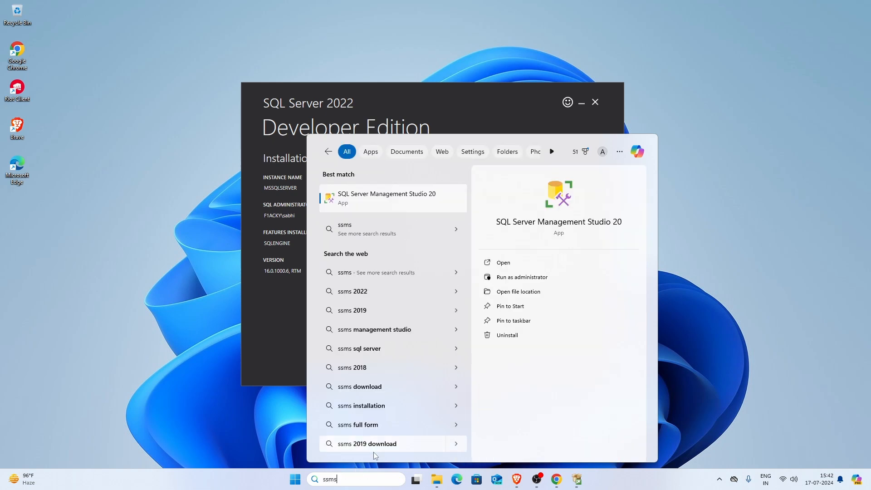
left_click(389, 200)
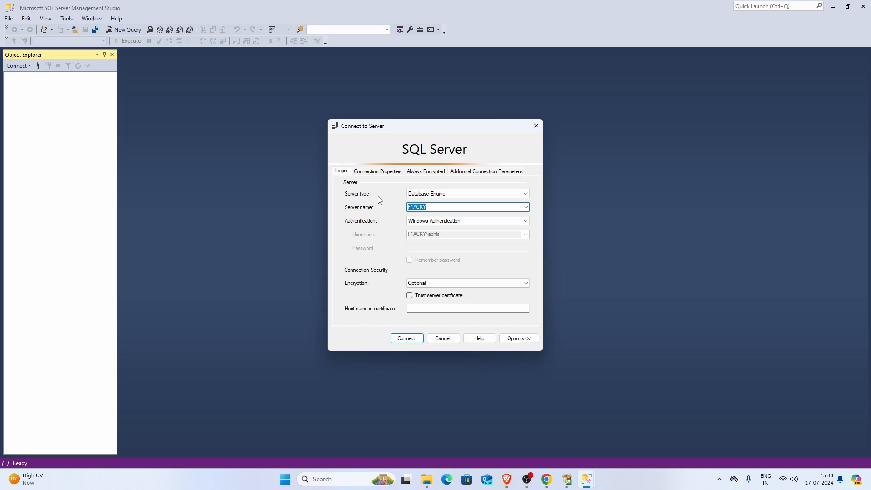
Connect to the Database Engine server F1ACKY, keeping Windows Authentication and Optional encryption
left_click(432, 207)
double_click(433, 208)
left_click(435, 207)
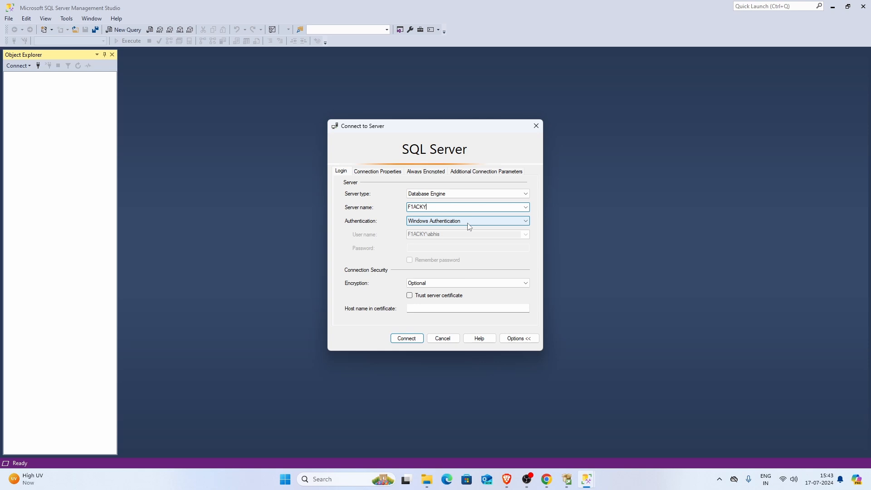
left_click(413, 340)
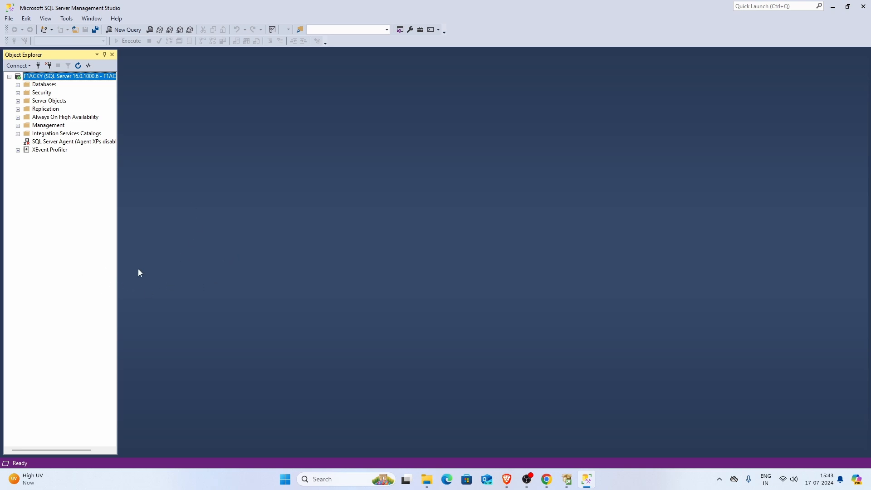
Open a new query on the master database and enter "SELECT FROM sys.tables"
left_click(123, 29)
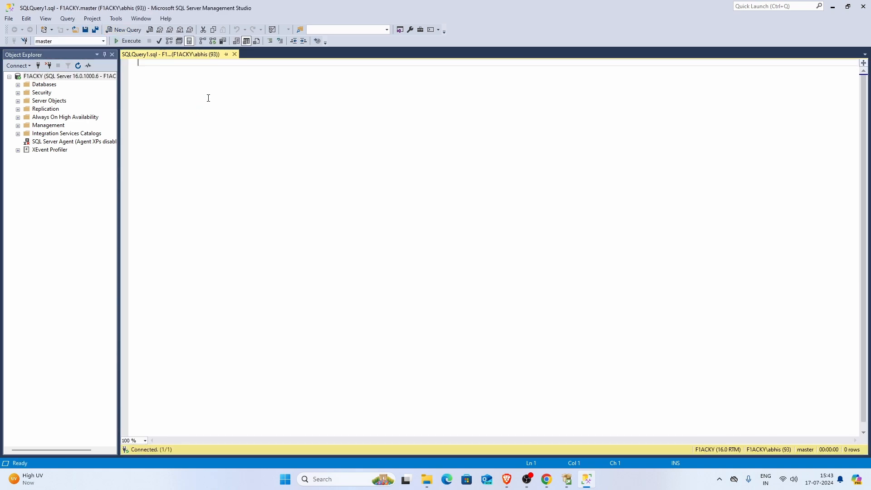
type("SELECT FR")
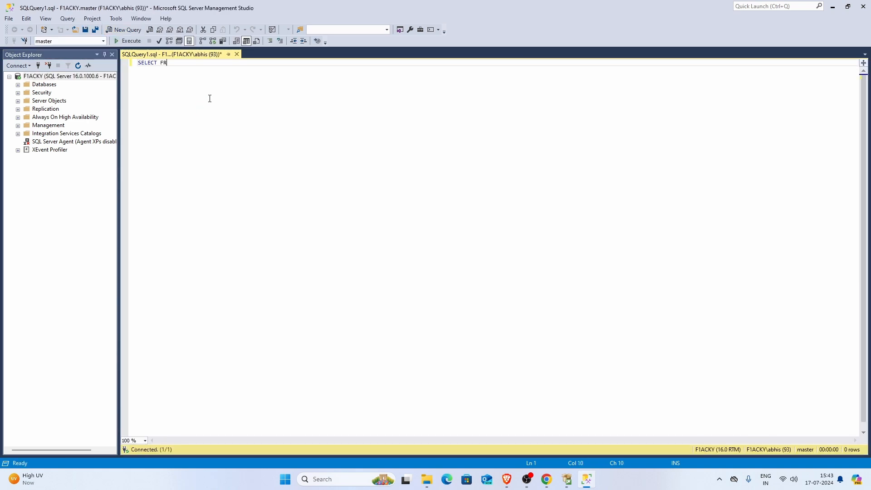
type("OM sys")
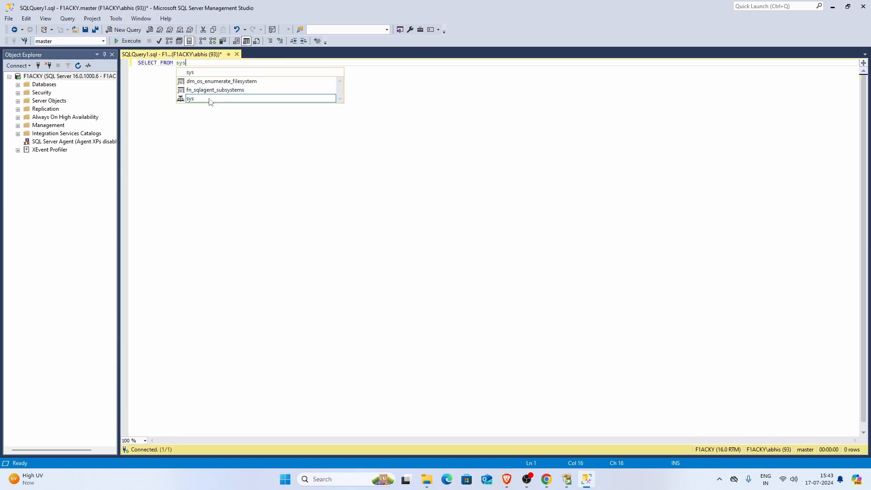
type(".table")
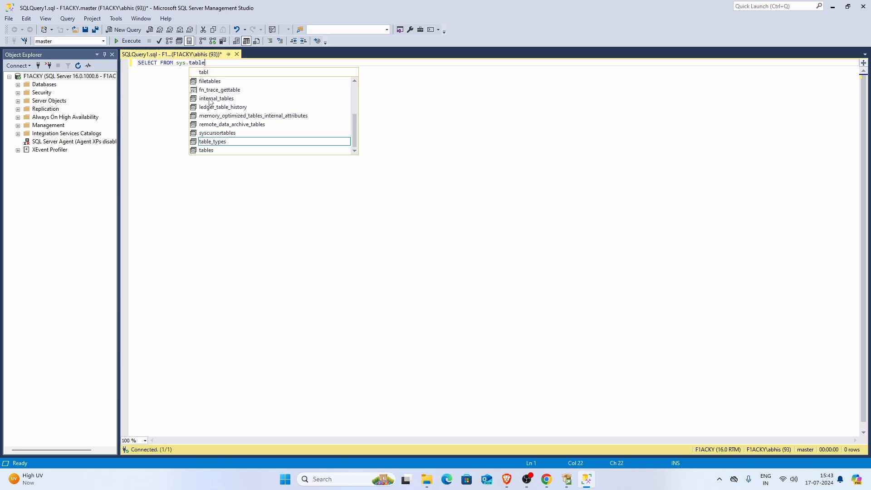
type("s")
Insert "*" after SELECT in the sys.tables query, execute it, and select the first table name in the results
key("Left")
key("Left")
key("Left")
key("Left")
key("Left")
key("Left")
key("Left")
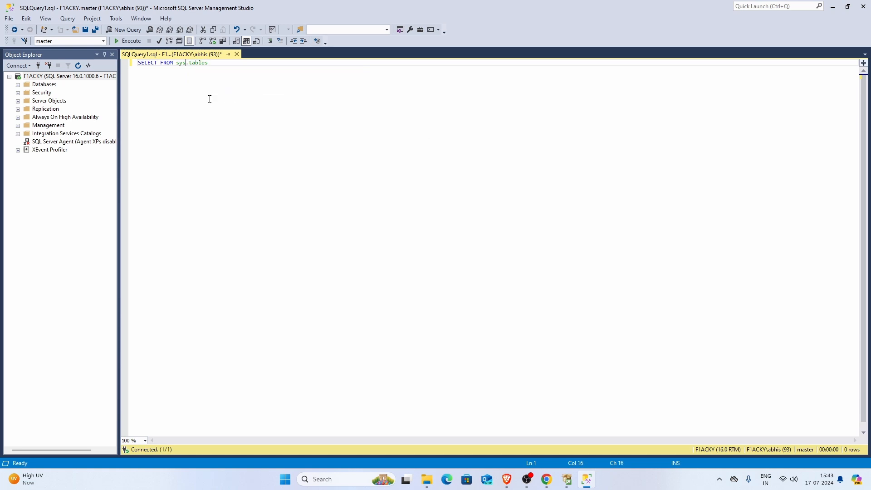
key("Left")
key("Left")
key("Left")
key("Left")
key("Left")
key("Left")
key("Left")
key("Left")
type("*")
left_click(130, 42)
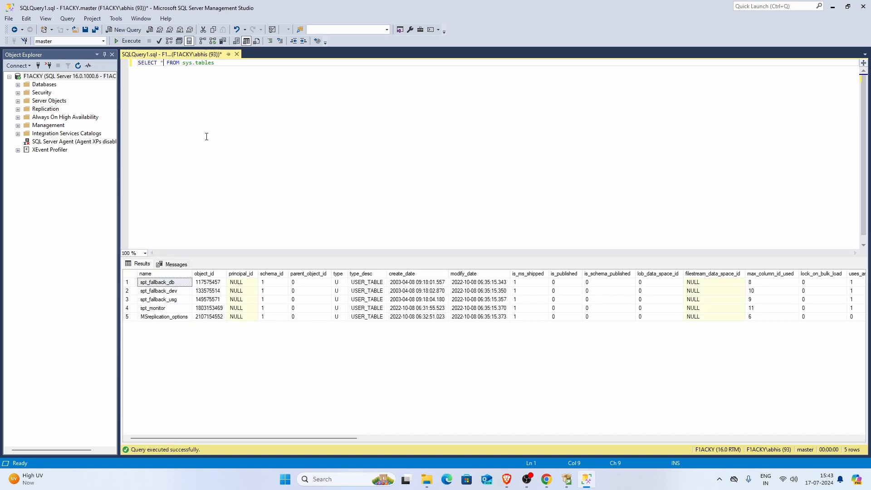
left_click(161, 283)
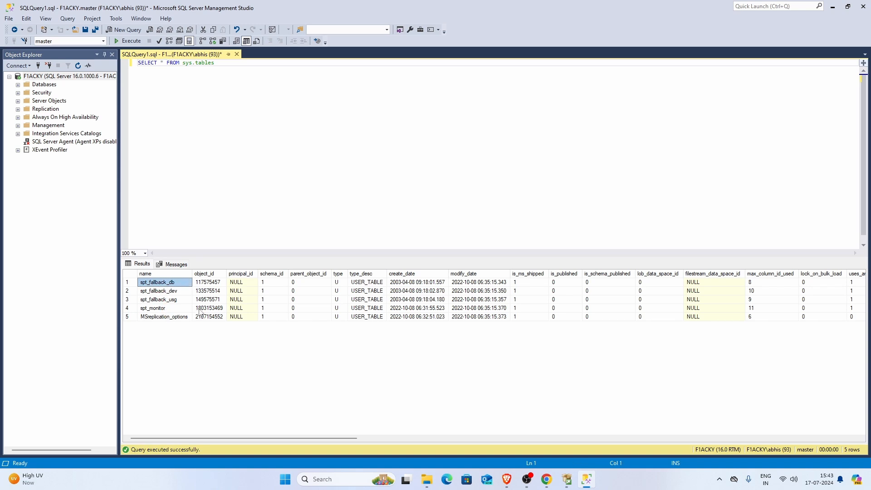